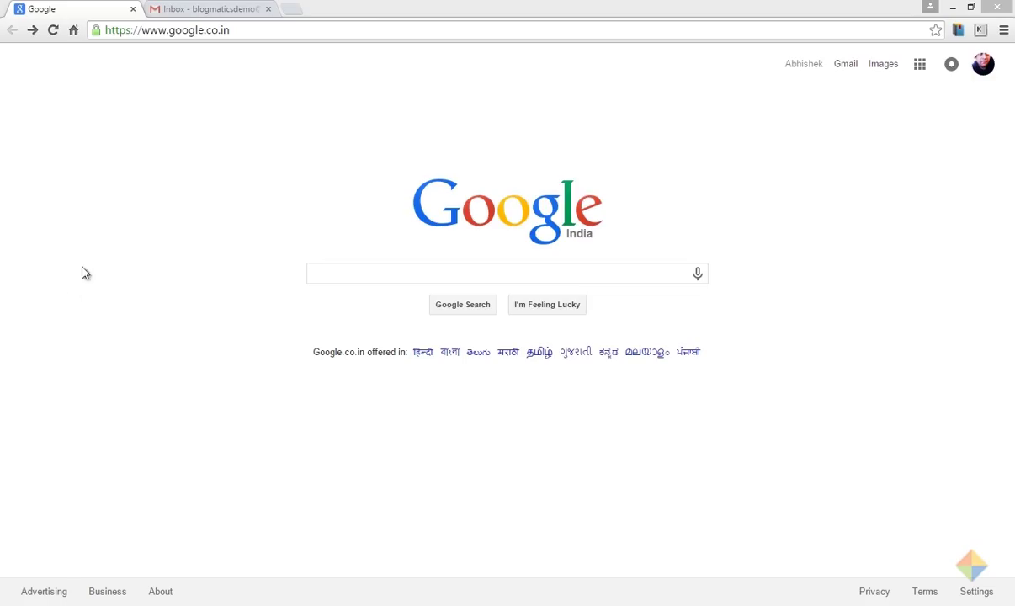
# Step: Go to paypal.com and start signing up for an individual account
pyautogui.click(193, 30)
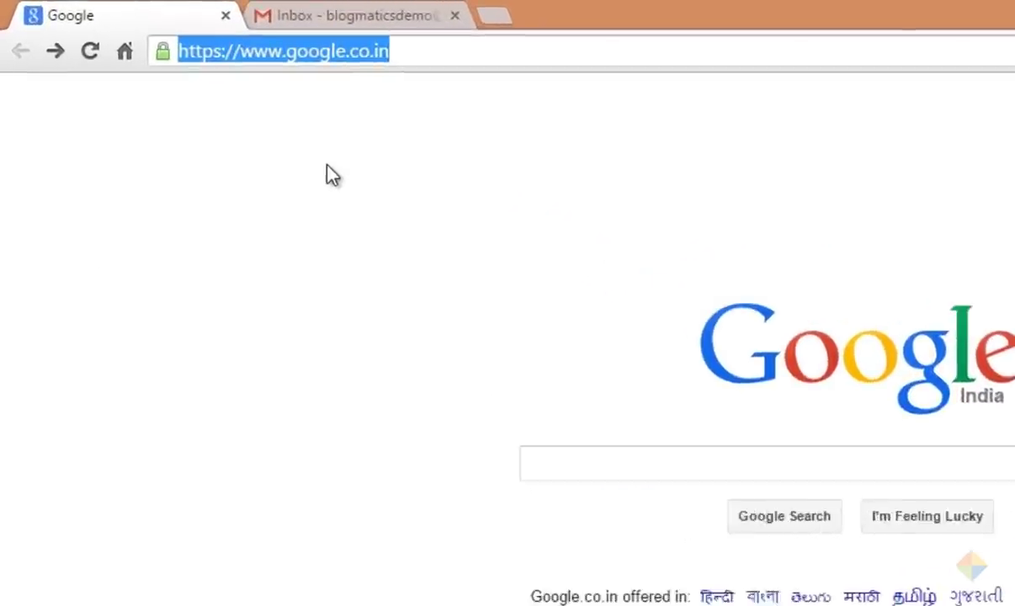
pyautogui.write('www.paypal.com')
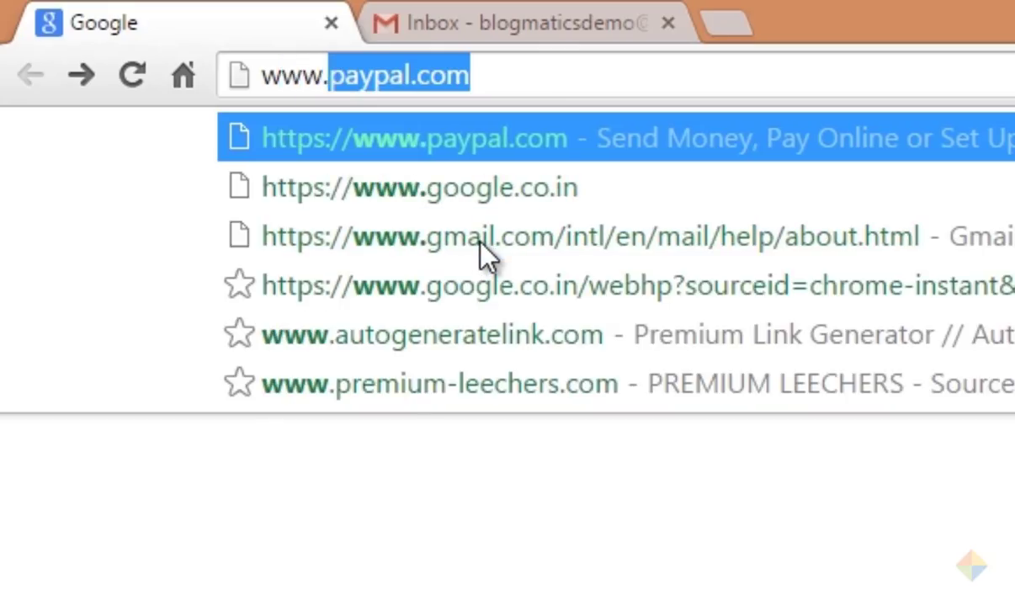
pyautogui.press('Return')
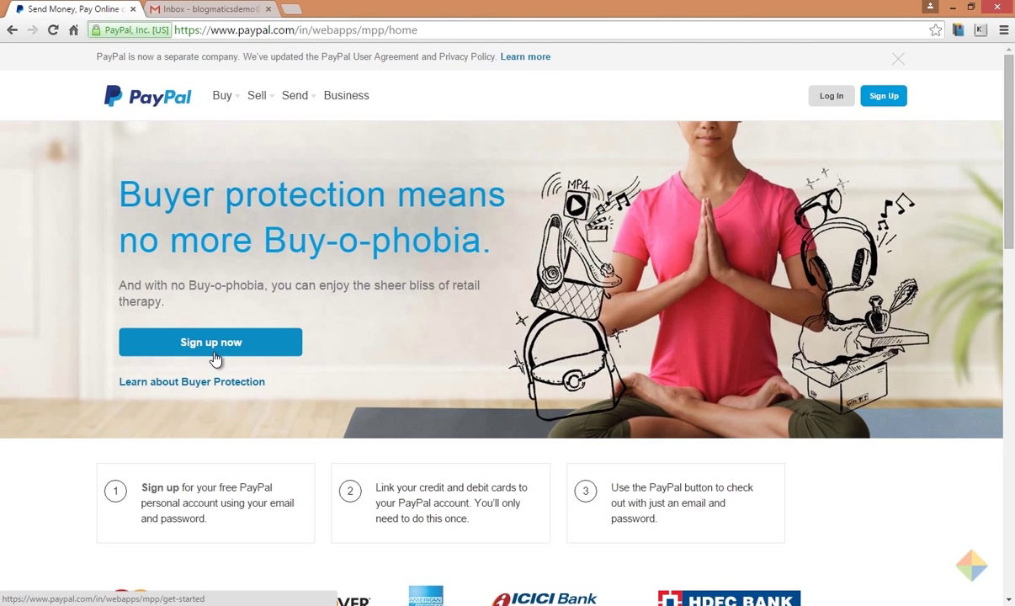
pyautogui.click(215, 359)
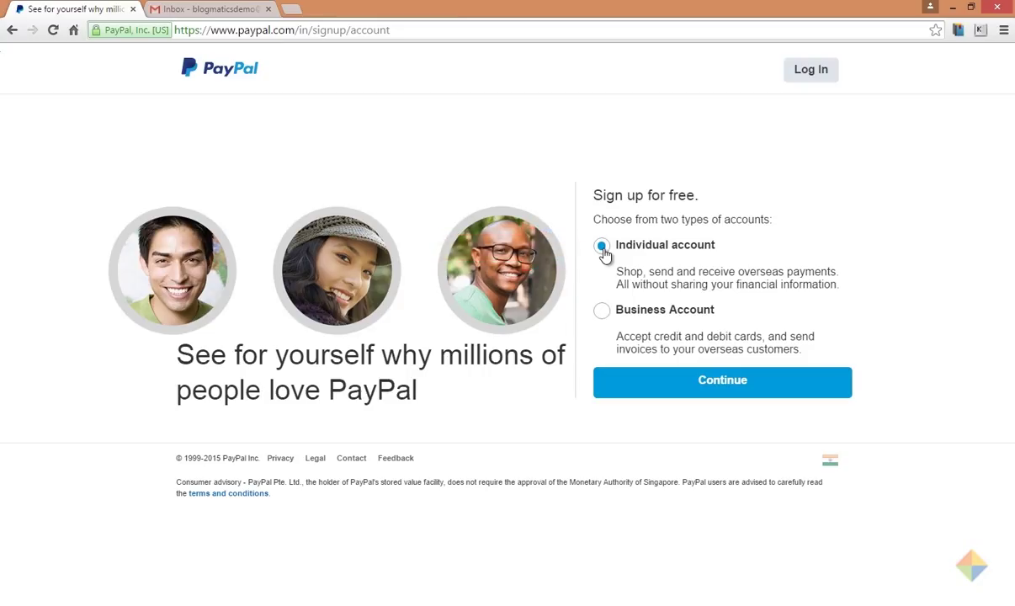
pyautogui.click(715, 392)
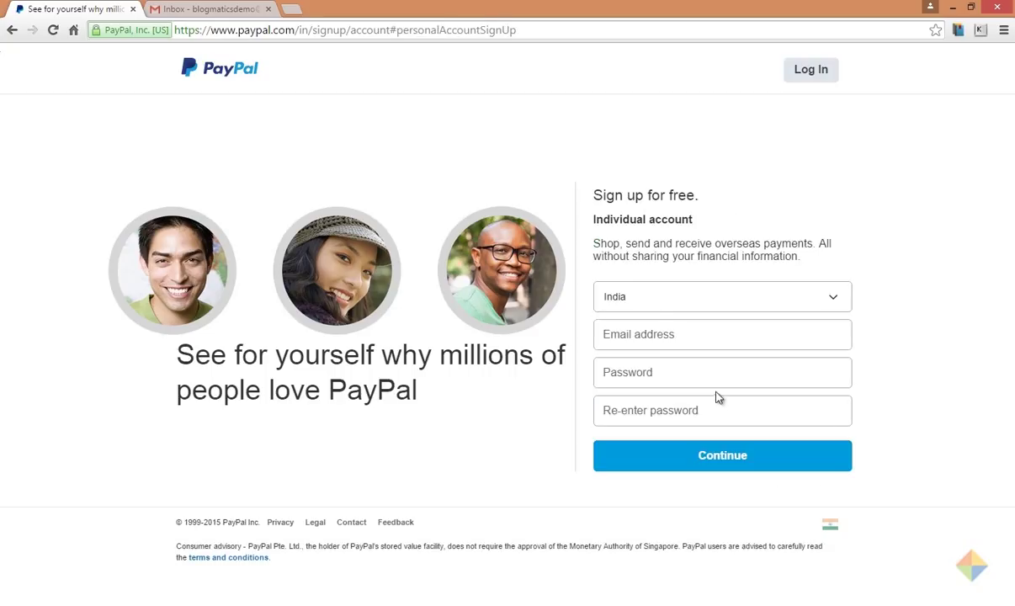
# Step: Enter the account e-mail address and the password twice
pyautogui.click(658, 334)
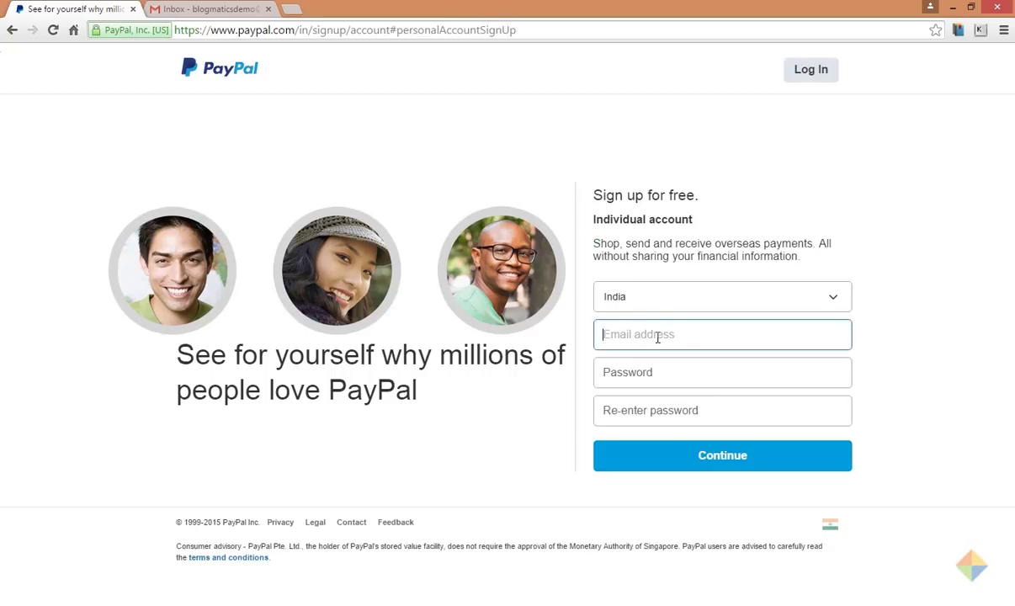
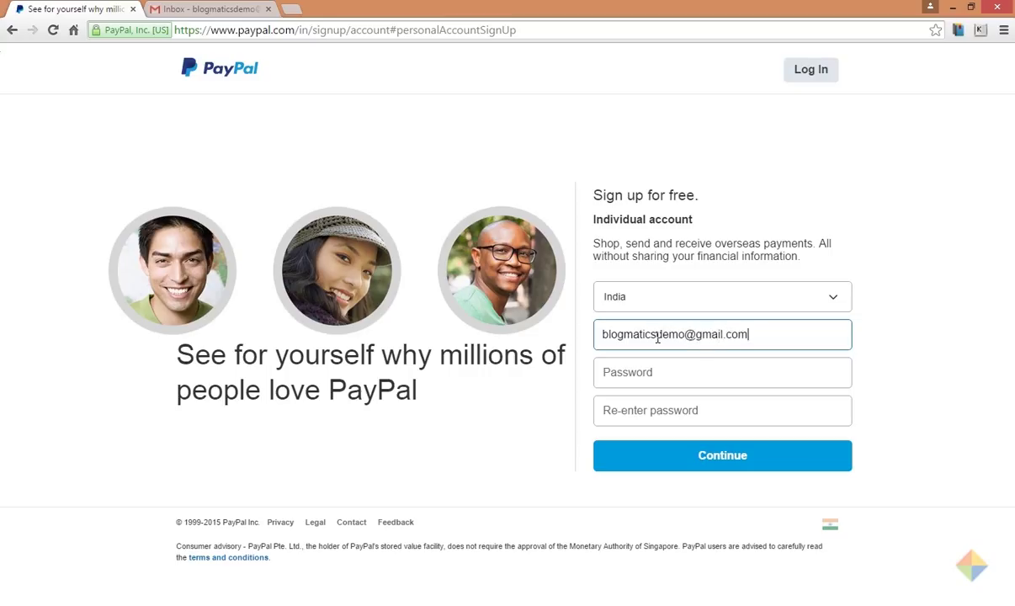
pyautogui.press('Tab')
pyautogui.write('************')
pyautogui.press('Tab')
pyautogui.write('************')
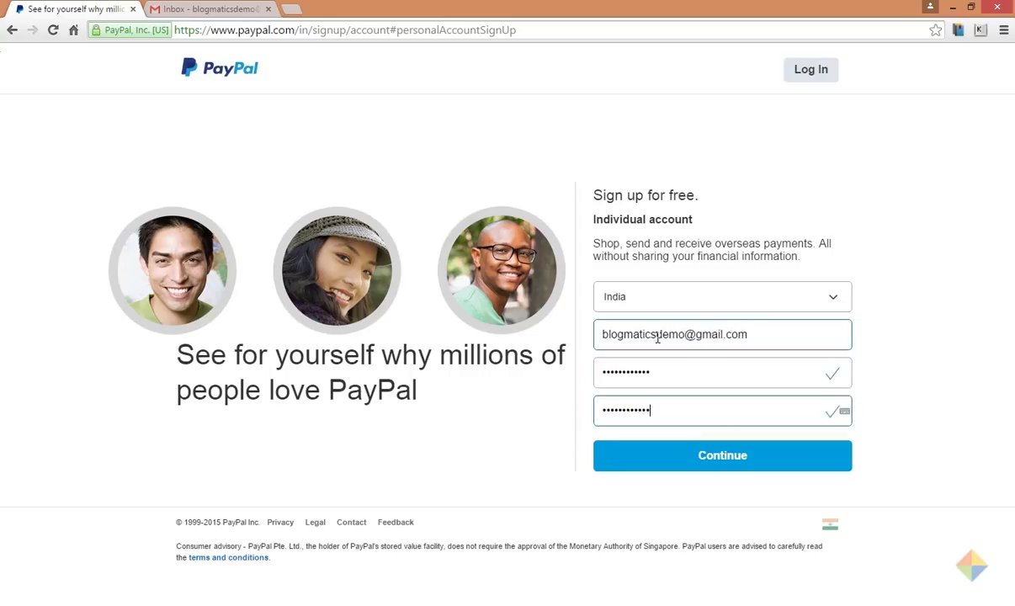
# Step: Submit the e-mail and password, then autofill the personal details from a saved entry
pyautogui.click(714, 472)
pyautogui.click(605, 147)
pyautogui.click(566, 181)
pyautogui.click(670, 225)
# Step: Enter the Bangalore, Karnataka address with its postal code, then agree and create the account
pyautogui.click(670, 302)
pyautogui.press('Tab')
pyautogui.write('560001')
pyautogui.press('Tab')
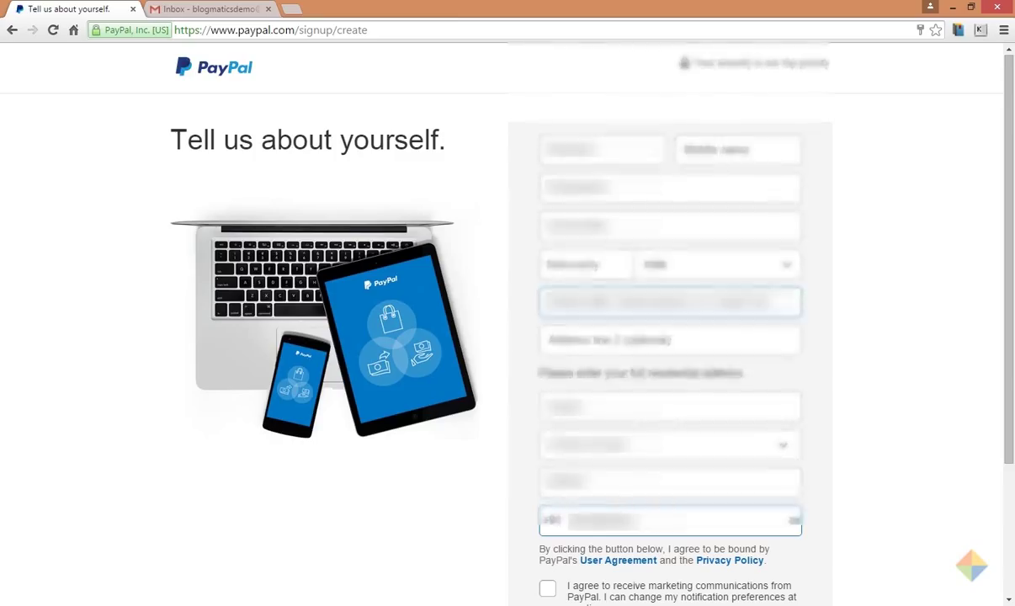
pyautogui.moveTo(1010, 385); pyautogui.dragTo(1014, 509)
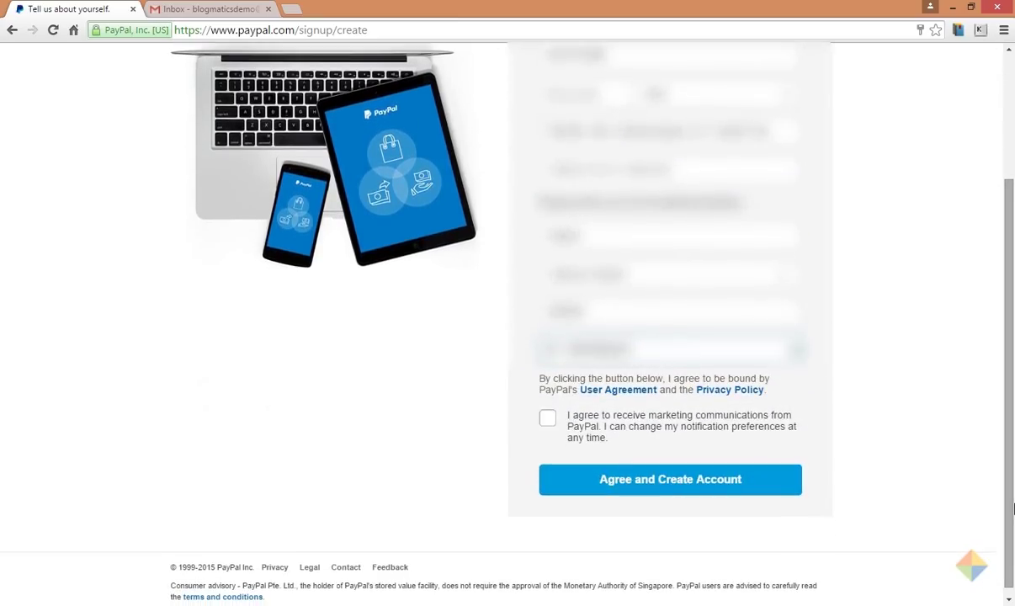
pyautogui.click(657, 493)
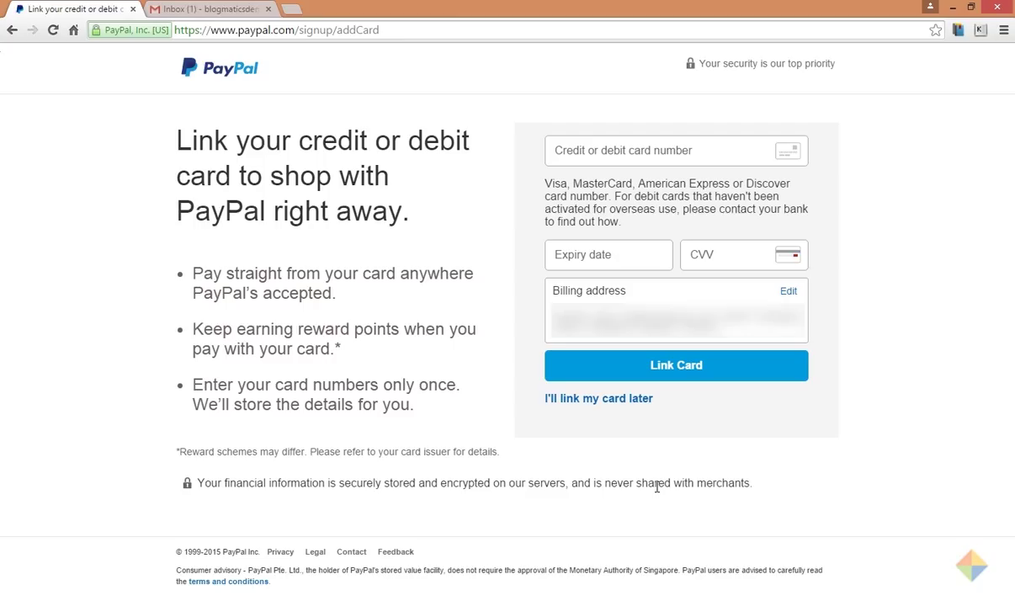
# Step: Skip card linking and open the new account's overview
pyautogui.click(596, 407)
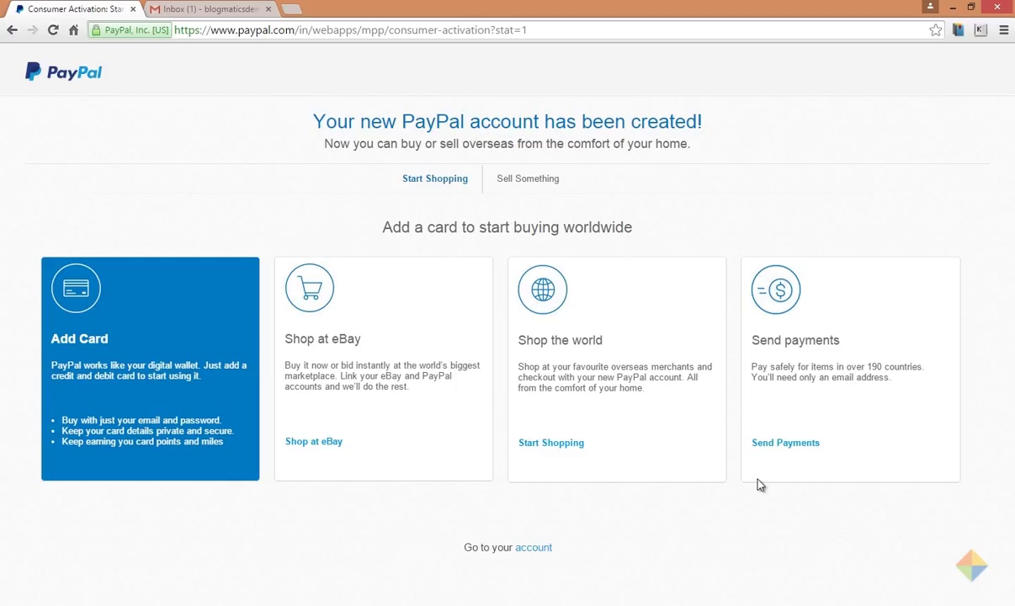
pyautogui.click(534, 549)
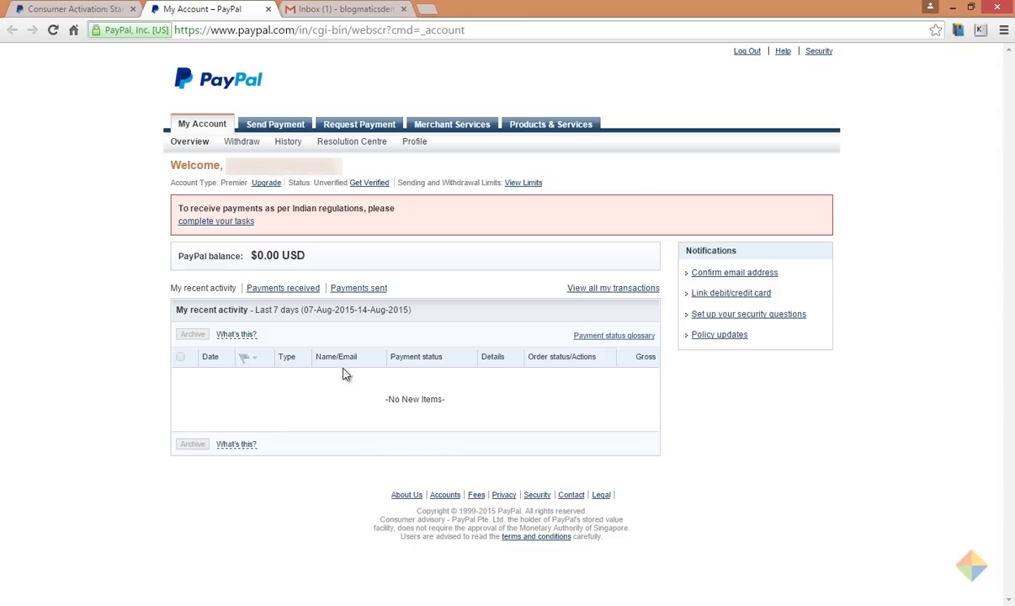
# Step: Start the Provide PAN task and fill in the saved PAN
pyautogui.click(212, 224)
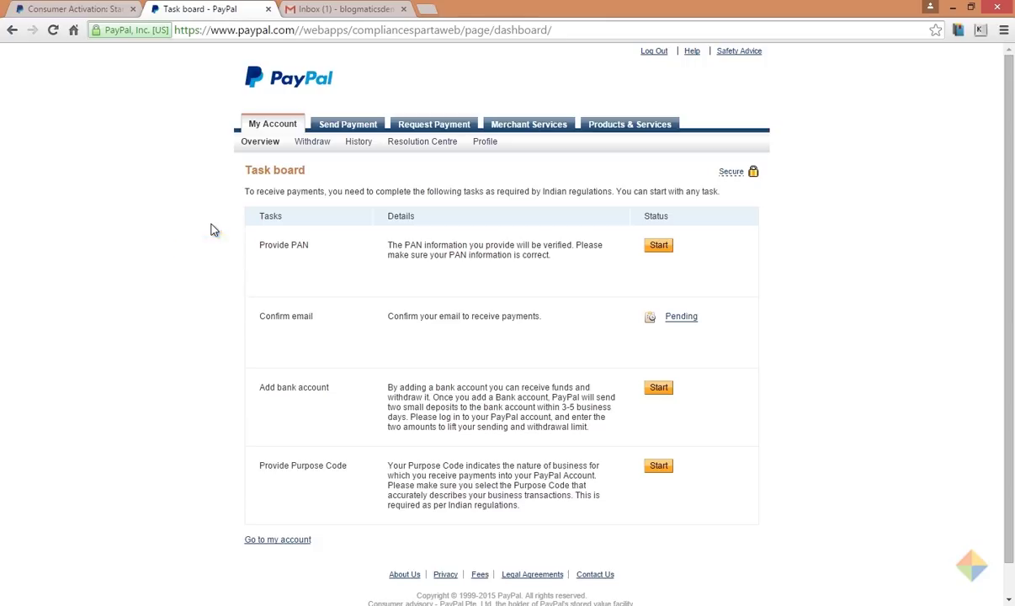
pyautogui.click(660, 251)
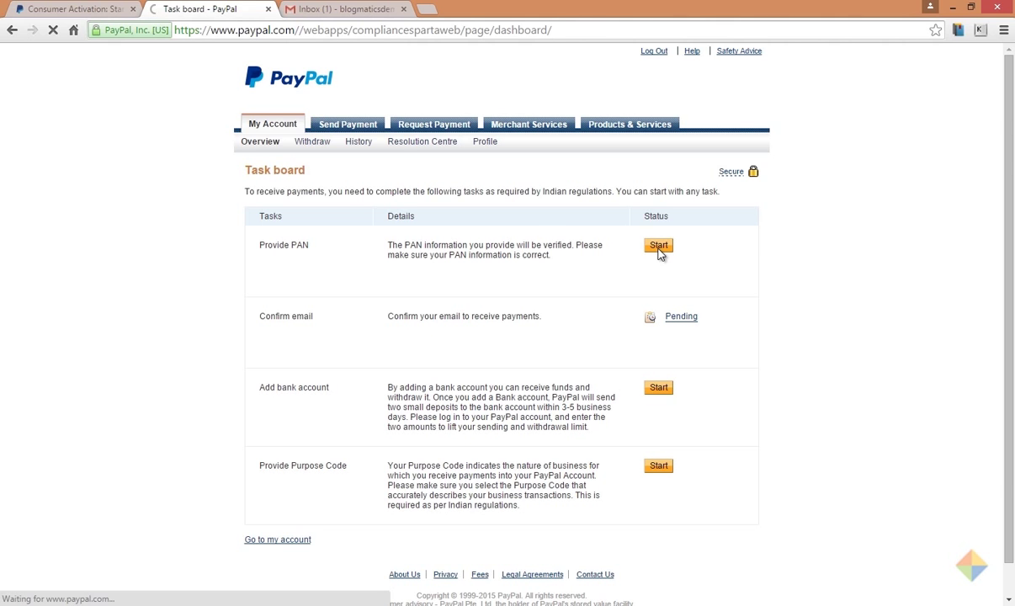
pyautogui.click(354, 261)
pyautogui.press('Down')
pyautogui.press('Return')
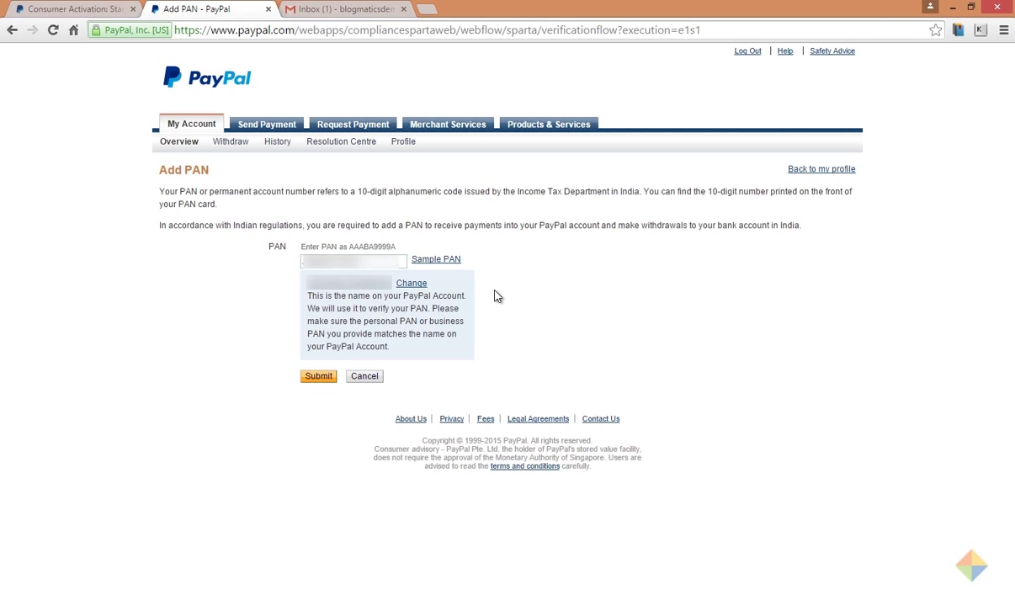
# Step: Submit the PAN, then open the pending Confirm email task from the task board
pyautogui.click(313, 380)
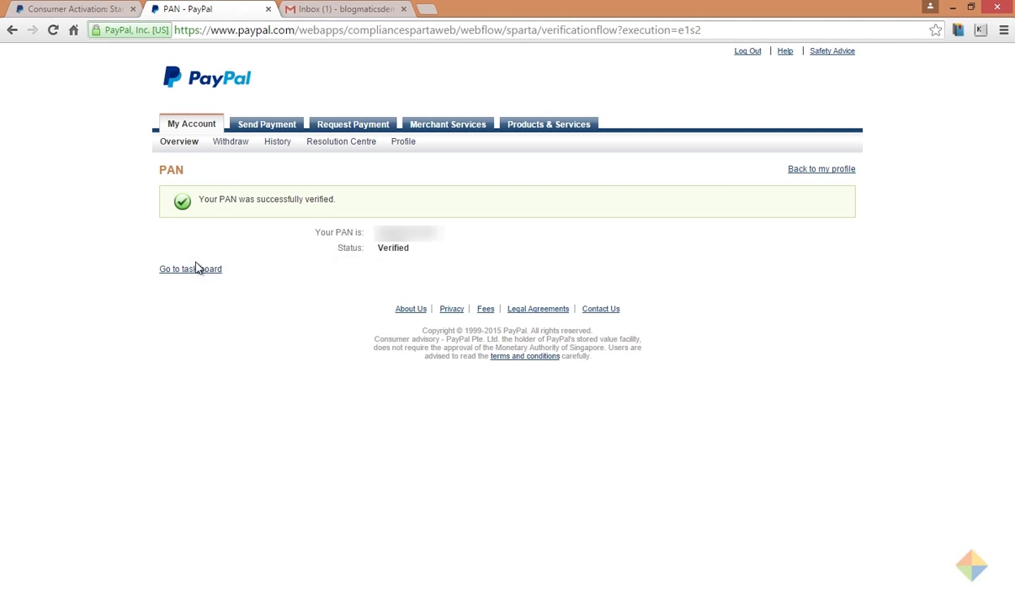
pyautogui.click(189, 273)
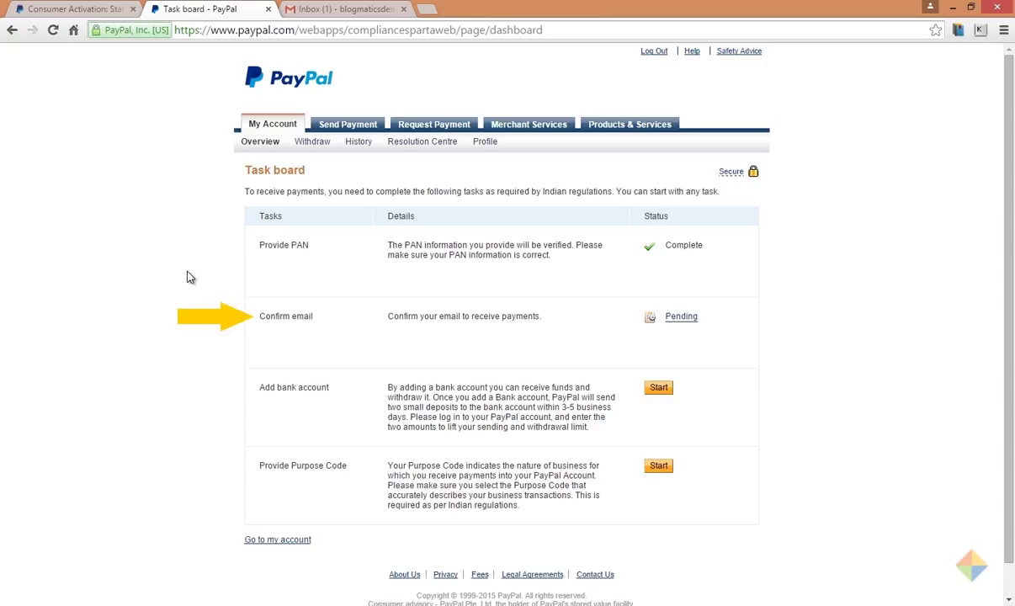
pyautogui.click(683, 323)
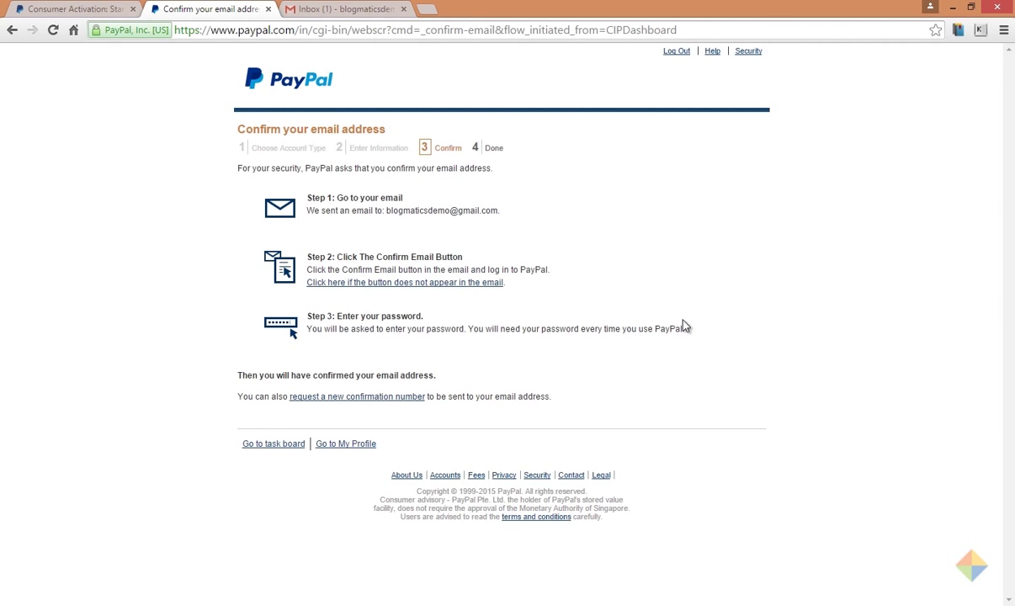
# Step: In the Gmail Primary inbox, open the PayPal welcome email and confirm the address
pyautogui.click(364, 9)
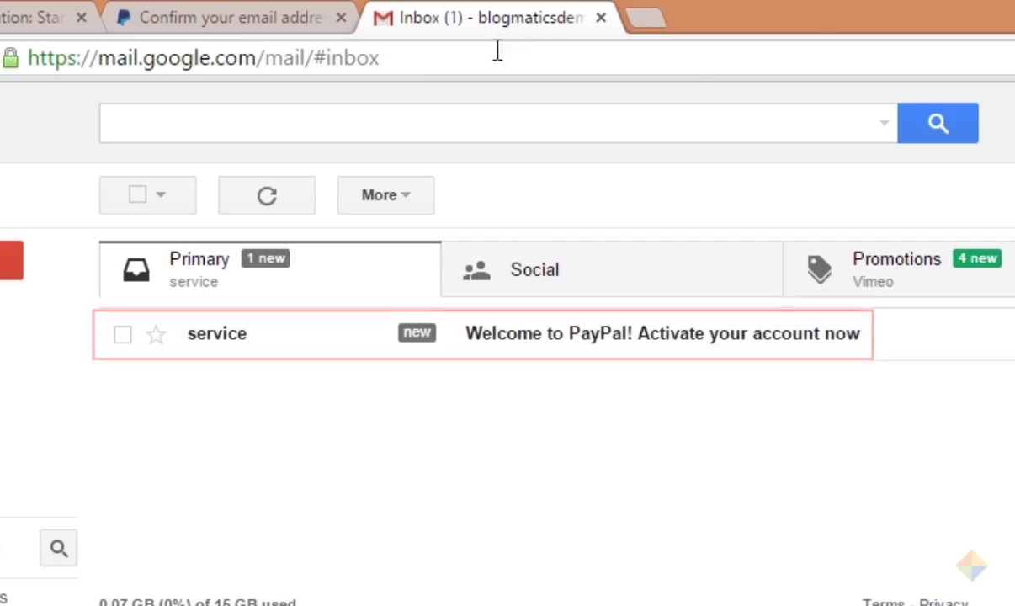
pyautogui.click(295, 268)
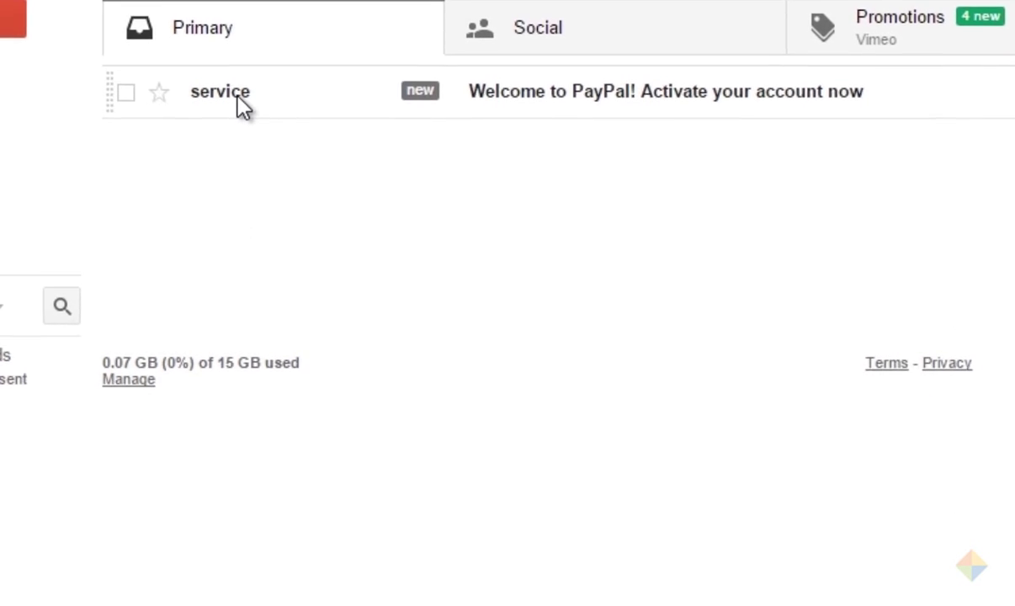
pyautogui.click(236, 340)
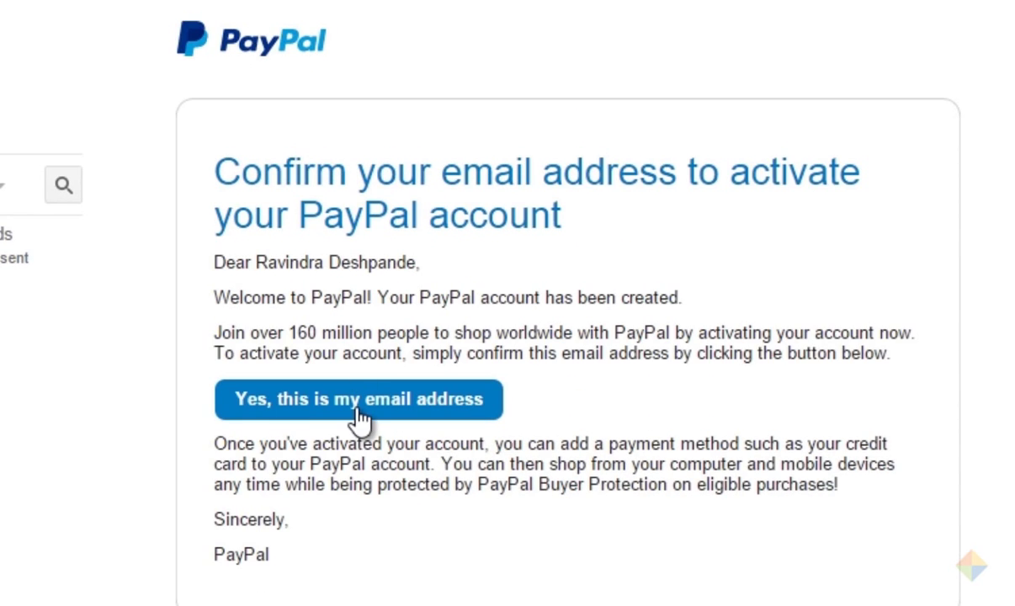
pyautogui.click(355, 409)
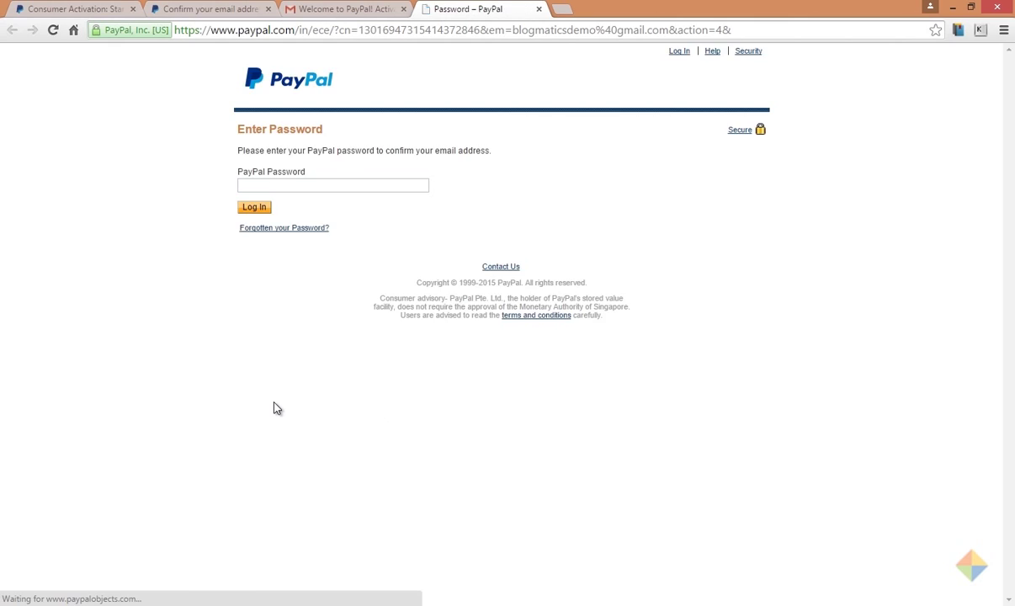
# Step: Log in with the PayPal password to confirm the e-mail address
pyautogui.click(312, 185)
pyautogui.write('••••••••••••')
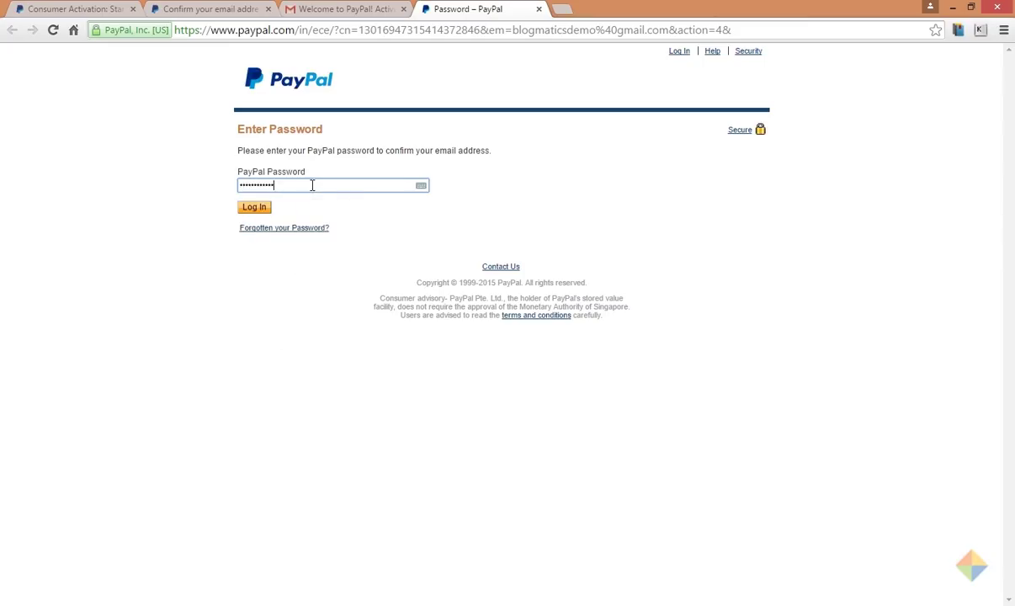
pyautogui.click(253, 211)
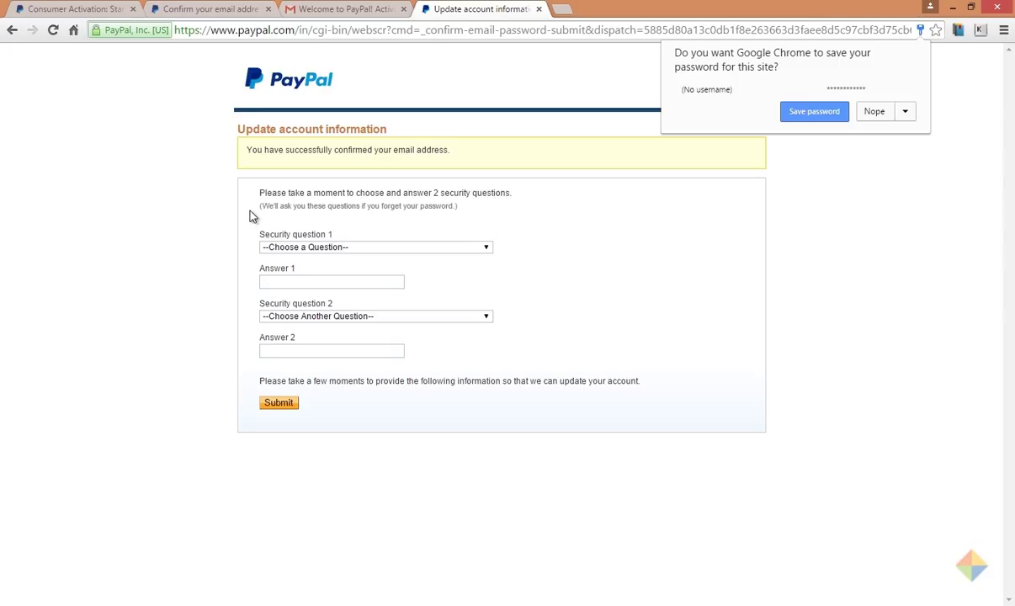
# Step: Answer the first-pet and oldest child's nickname security questions and submit them
pyautogui.click(366, 247)
pyautogui.click(369, 276)
pyautogui.click(370, 281)
pyautogui.click(392, 316)
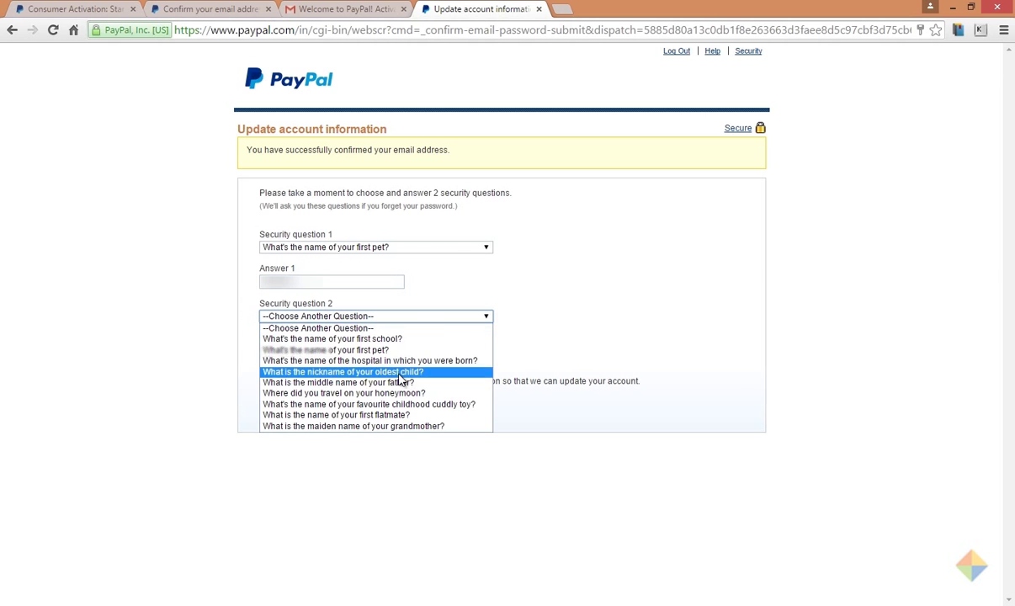
pyautogui.click(390, 369)
pyautogui.click(388, 351)
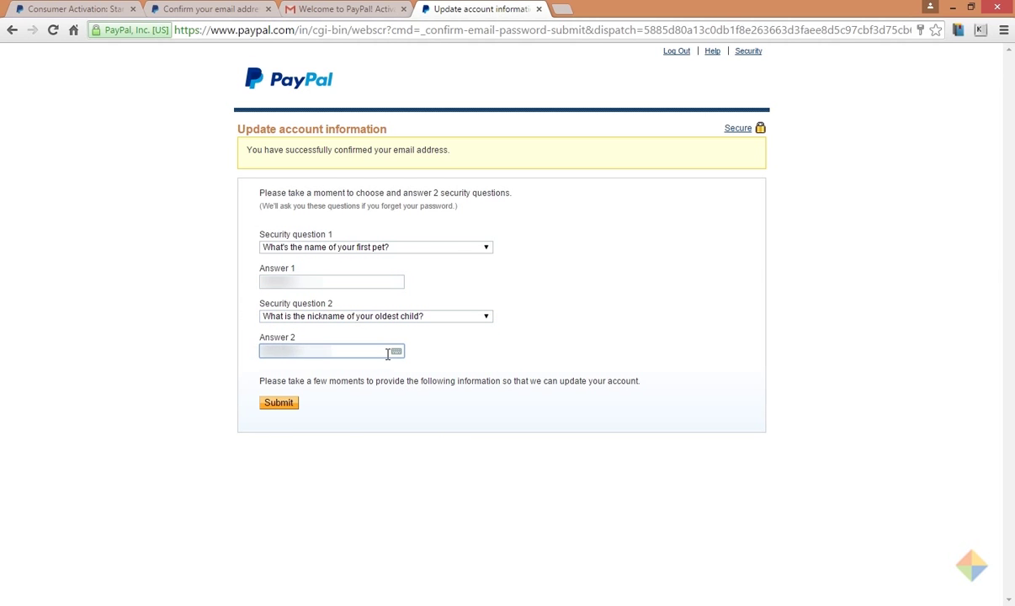
pyautogui.click(279, 404)
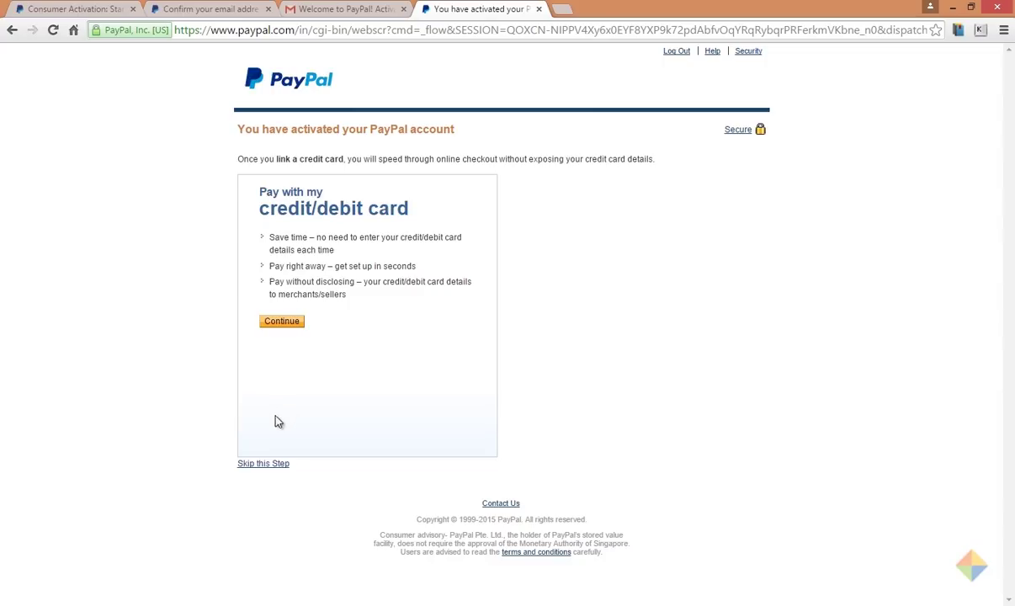
# Step: Skip credit card linking and save 'Advertising and market research' as the purpose code
pyautogui.click(266, 468)
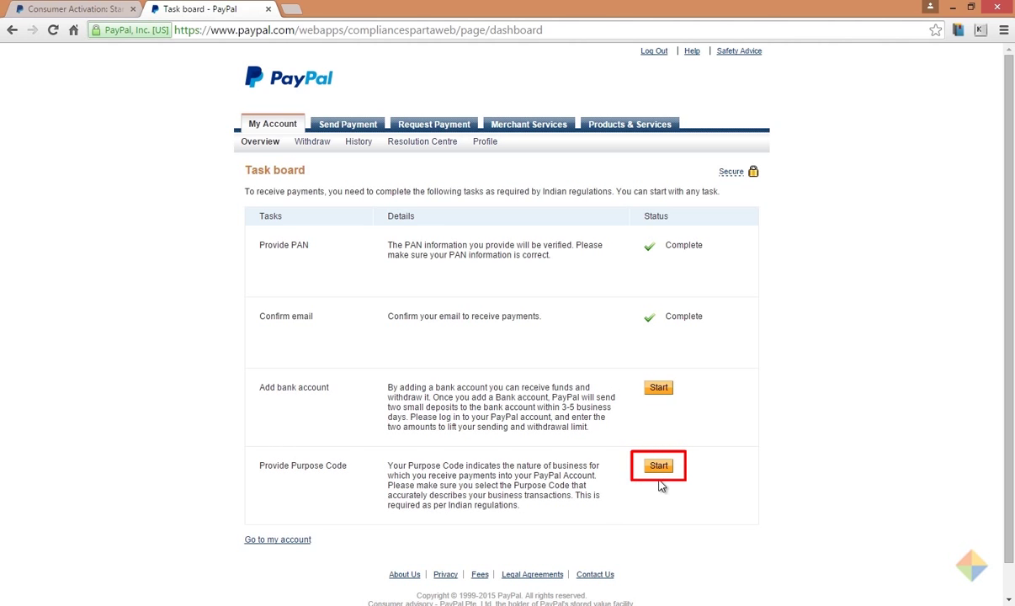
pyautogui.click(659, 468)
pyautogui.click(463, 261)
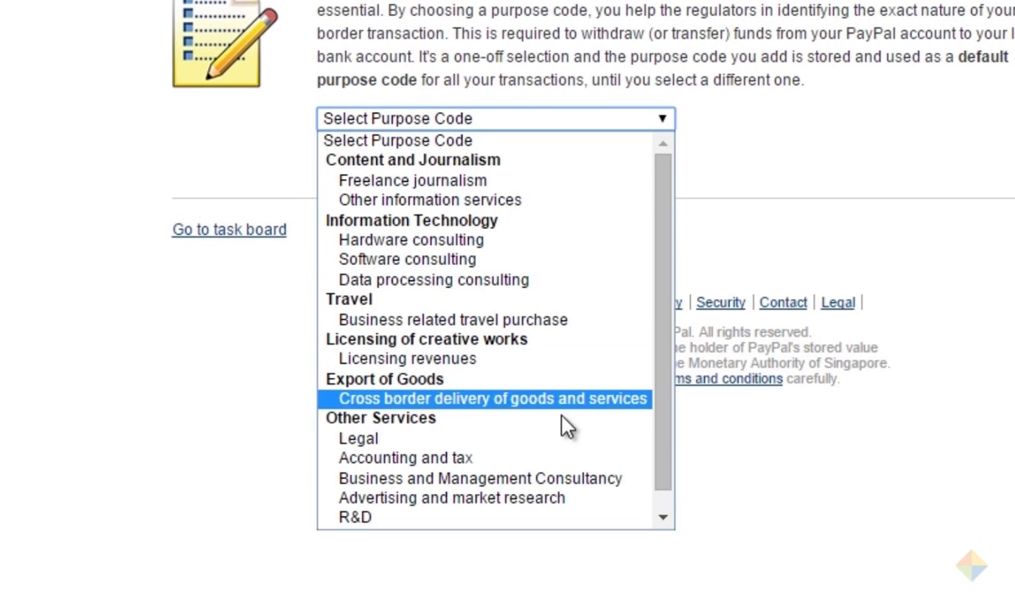
pyautogui.click(556, 500)
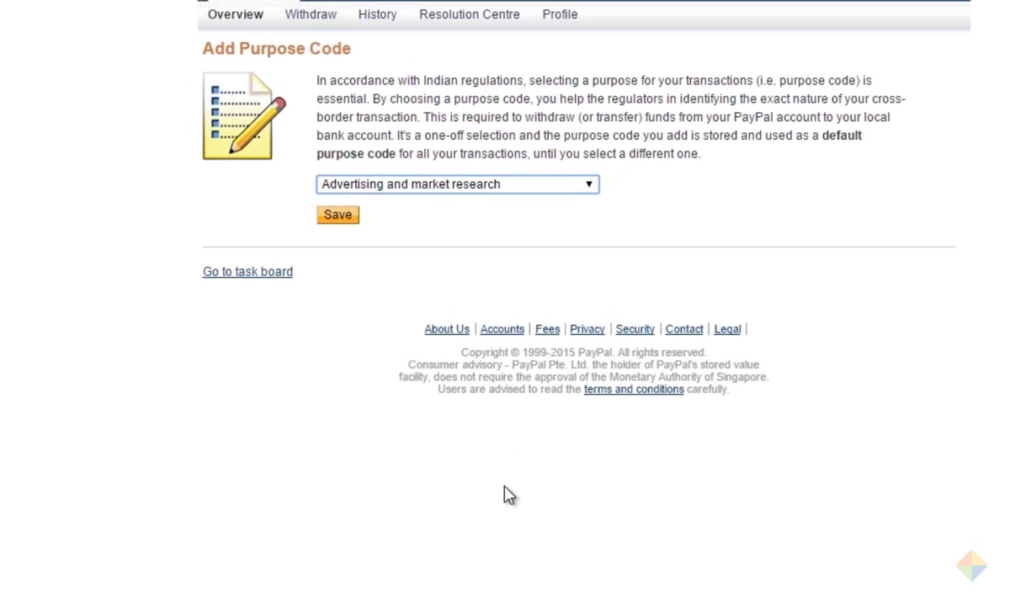
pyautogui.click(331, 285)
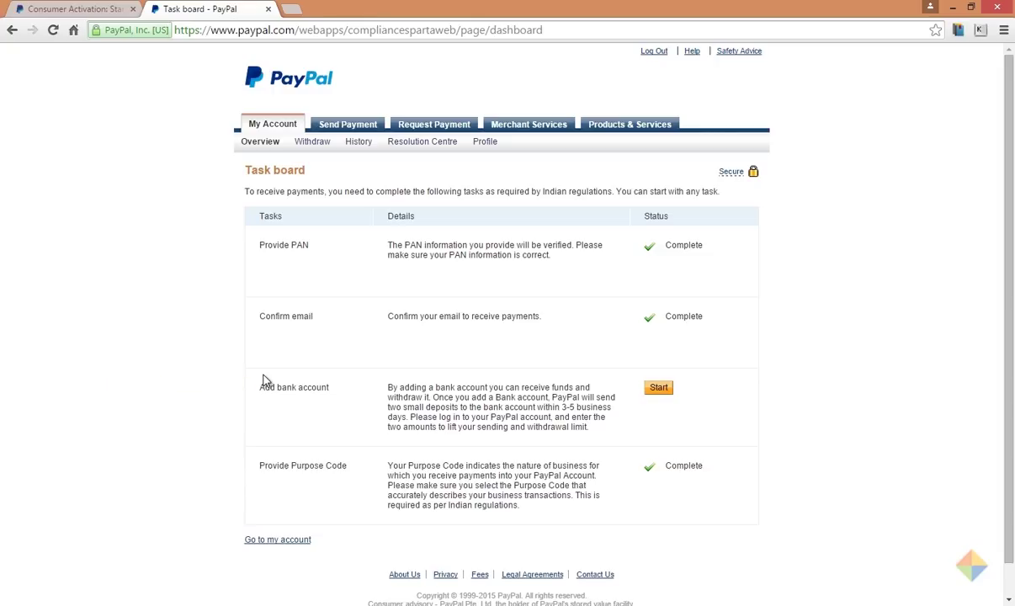
# Step: Start adding a bank account and fill in the suggested account number
pyautogui.click(659, 390)
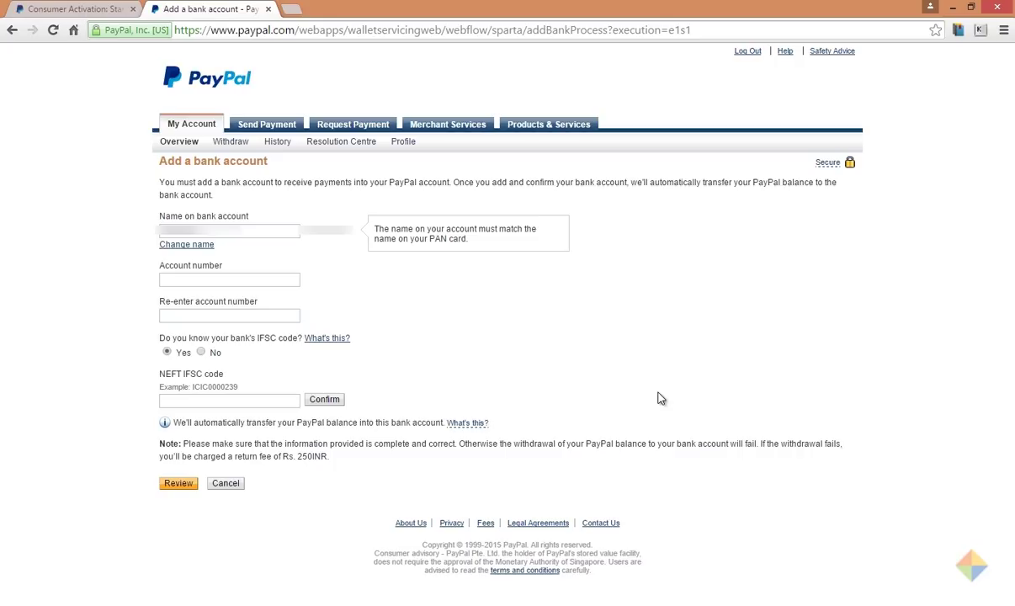
pyautogui.click(267, 280)
pyautogui.press('Down')
pyautogui.press('Return')
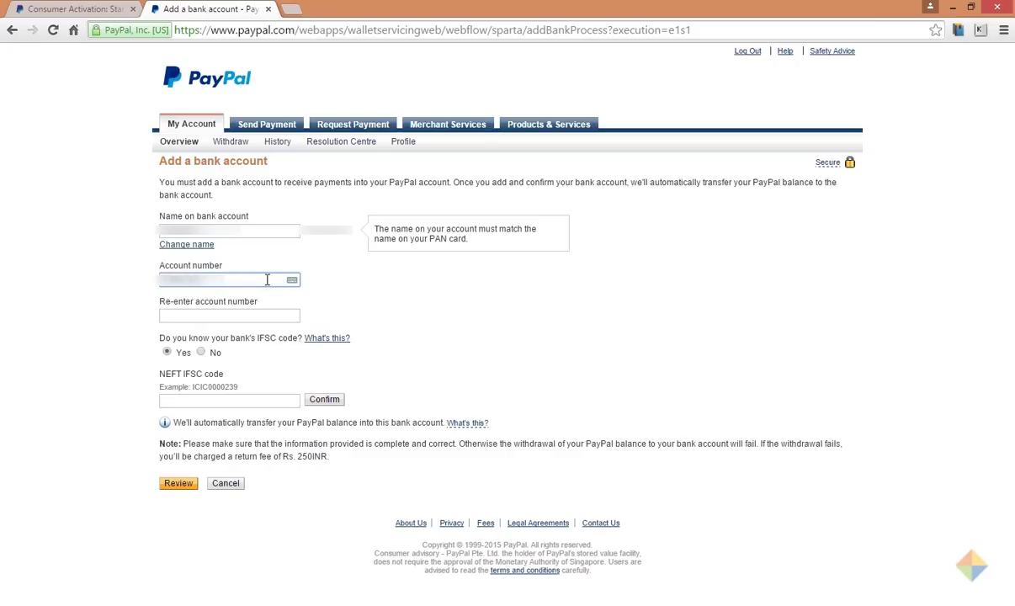
pyautogui.press('Tab')
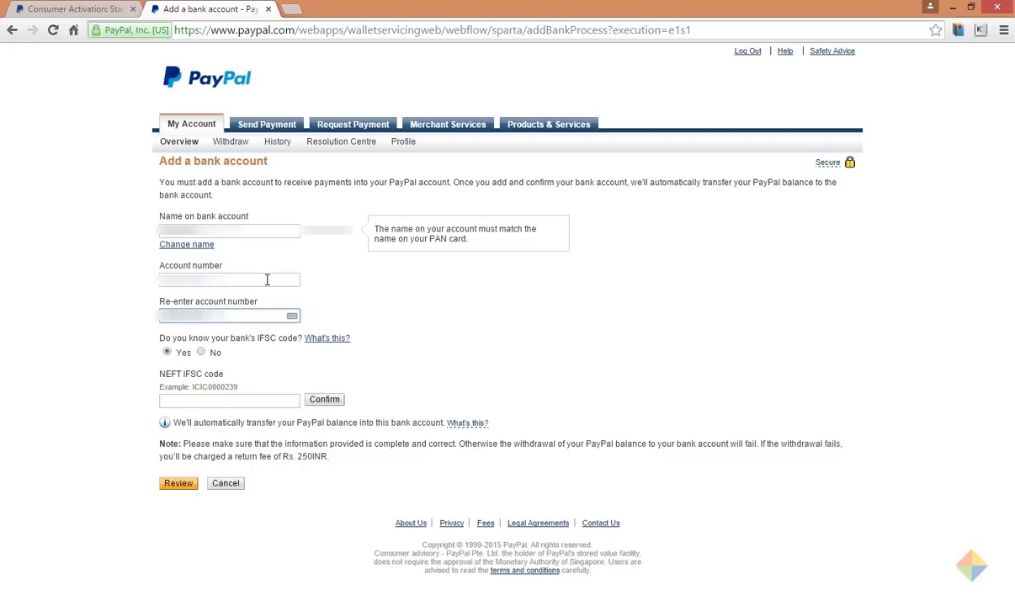
# Step: Look up the ICICI branch by IFSC code, review the details and submit the bank account
pyautogui.click(192, 403)
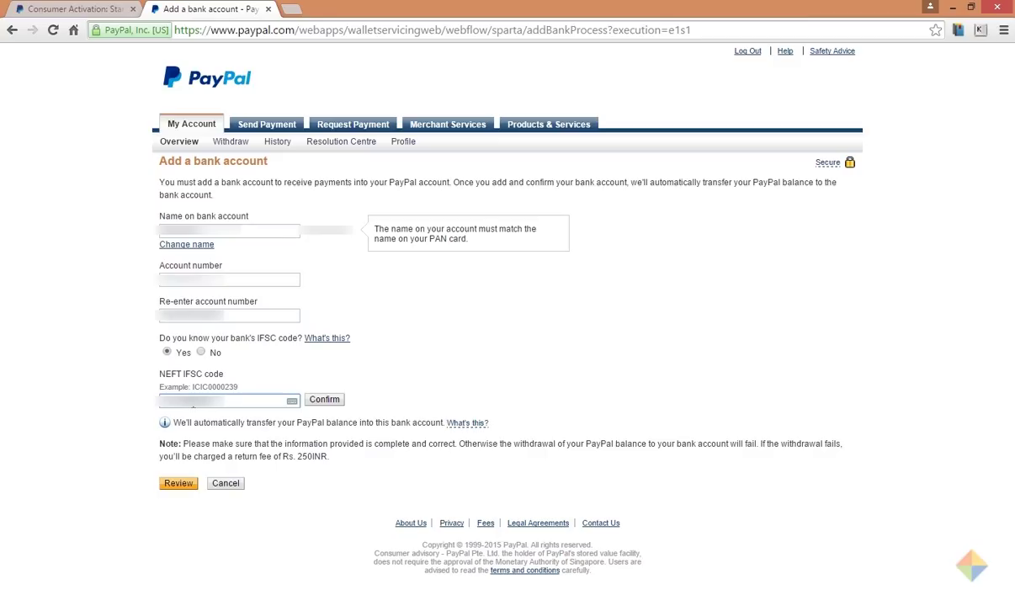
pyautogui.click(327, 403)
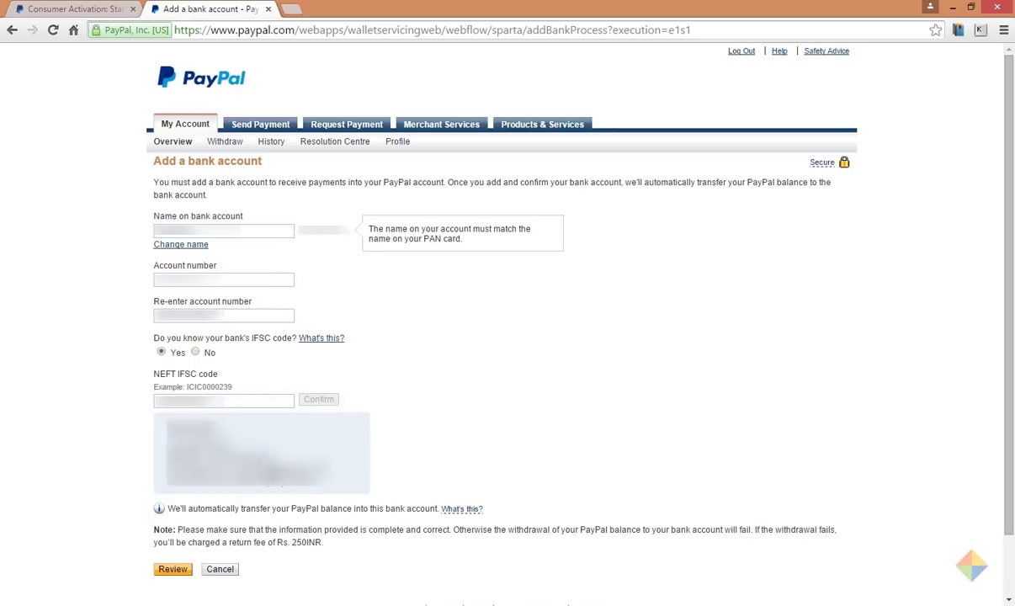
pyautogui.click(171, 573)
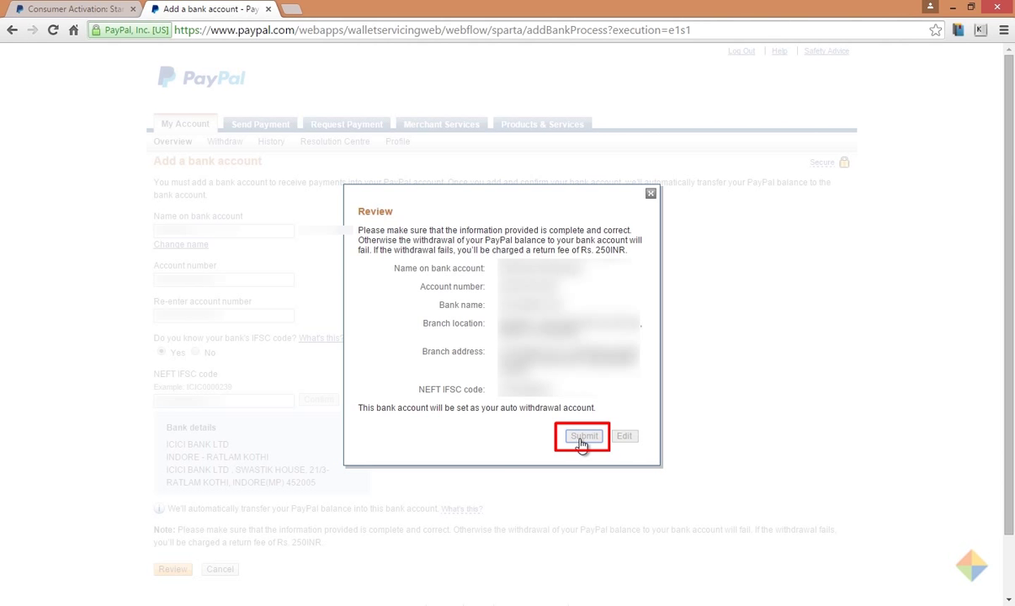
pyautogui.click(583, 436)
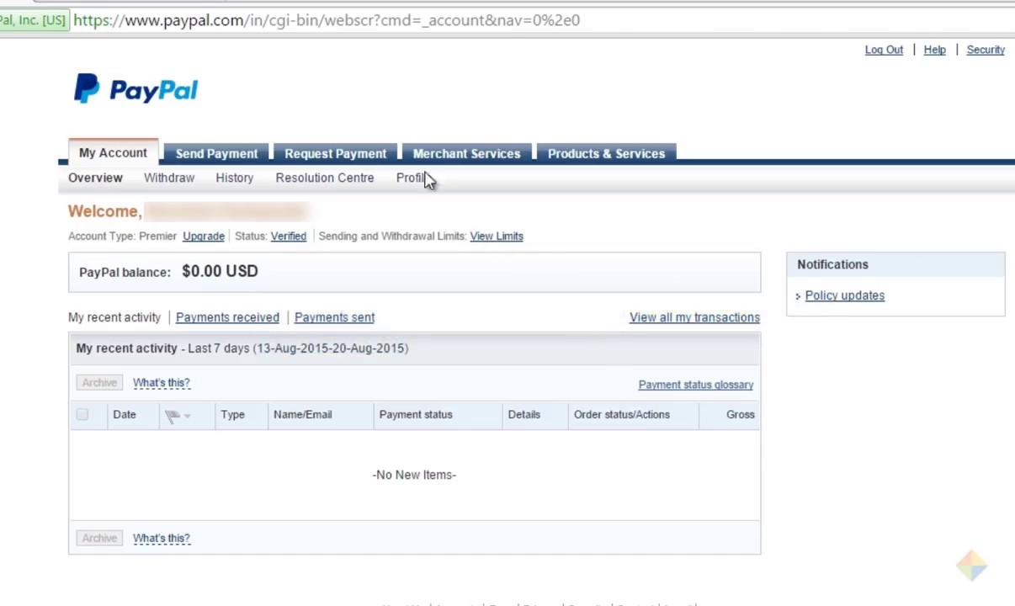
# Step: Check the bank's Detailed Statement tab for the two PayPal deposits
pyautogui.click(122, 1)
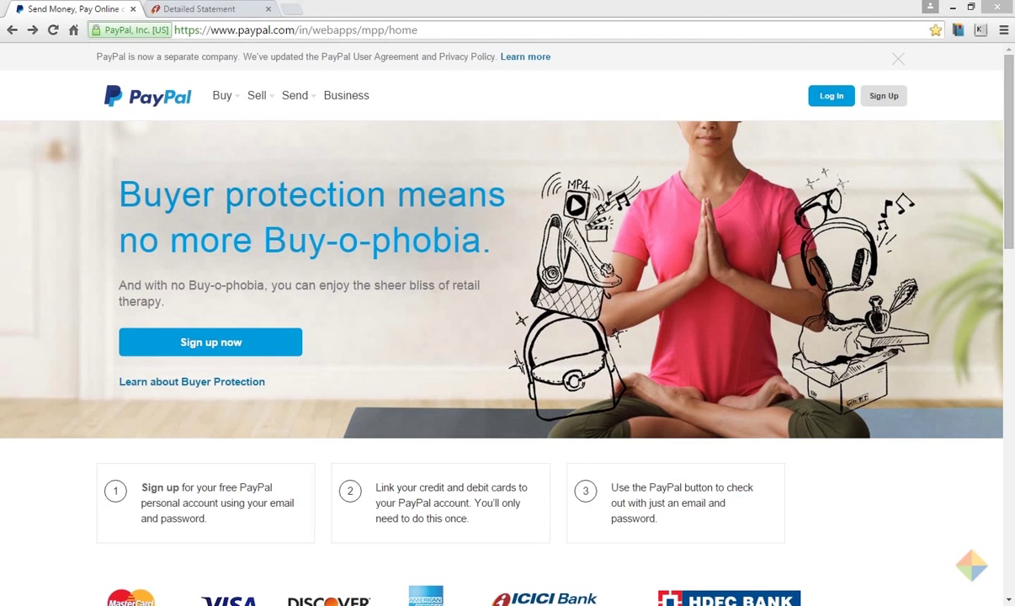
# Step: Sign in and start confirming the ICICI account under Profile > Link/Edit Bank Account
pyautogui.click(830, 104)
pyautogui.write('••••••••••••')
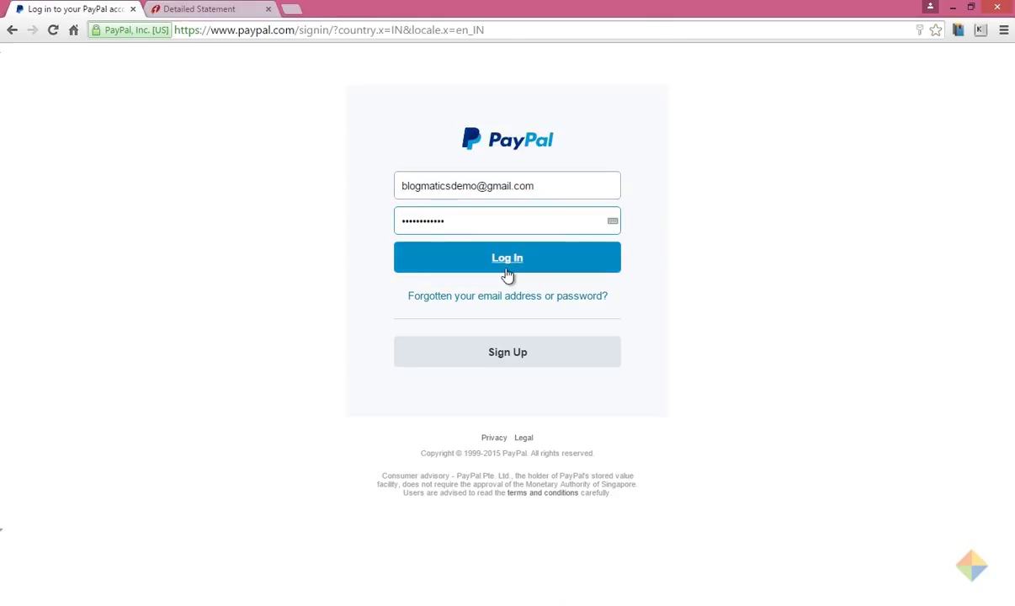
pyautogui.click(507, 275)
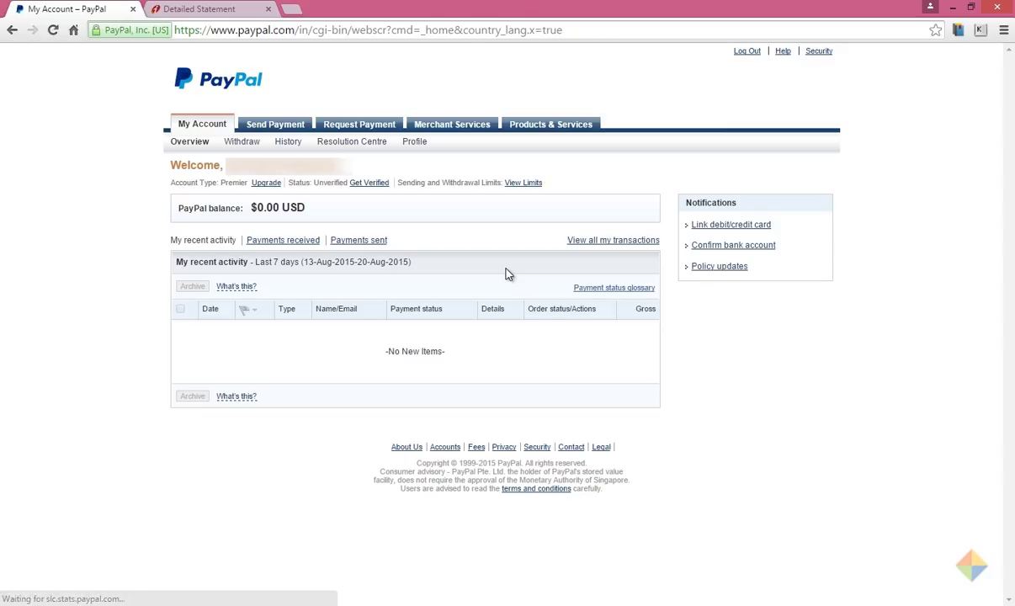
pyautogui.moveTo(415, 145)
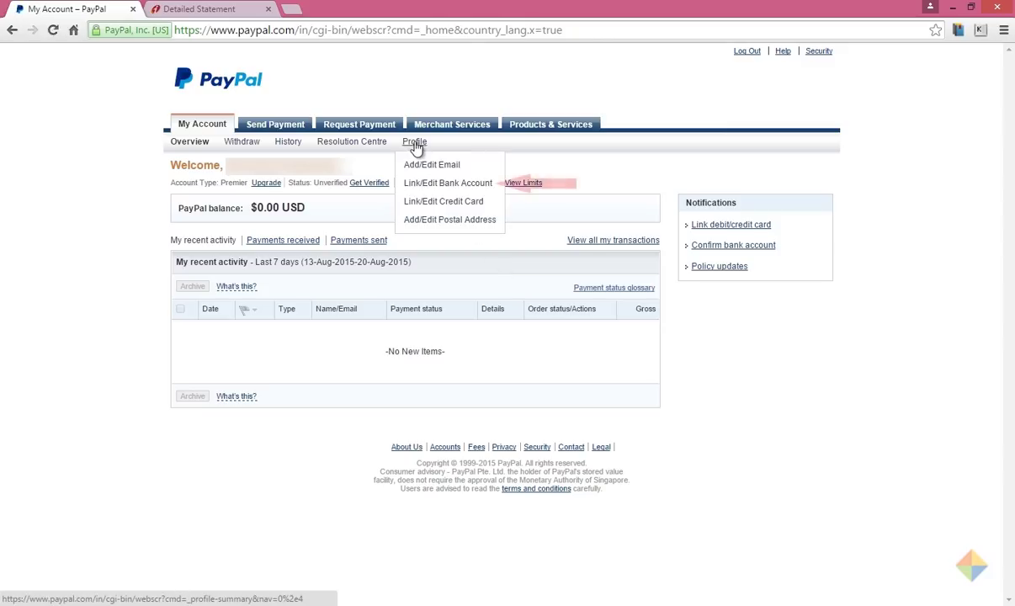
pyautogui.click(420, 190)
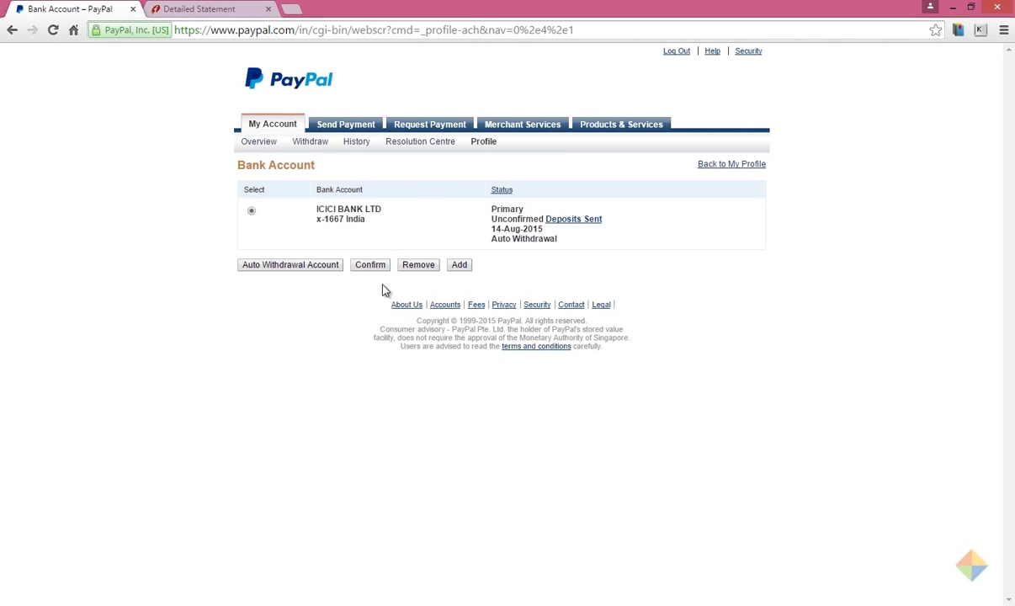
pyautogui.click(368, 274)
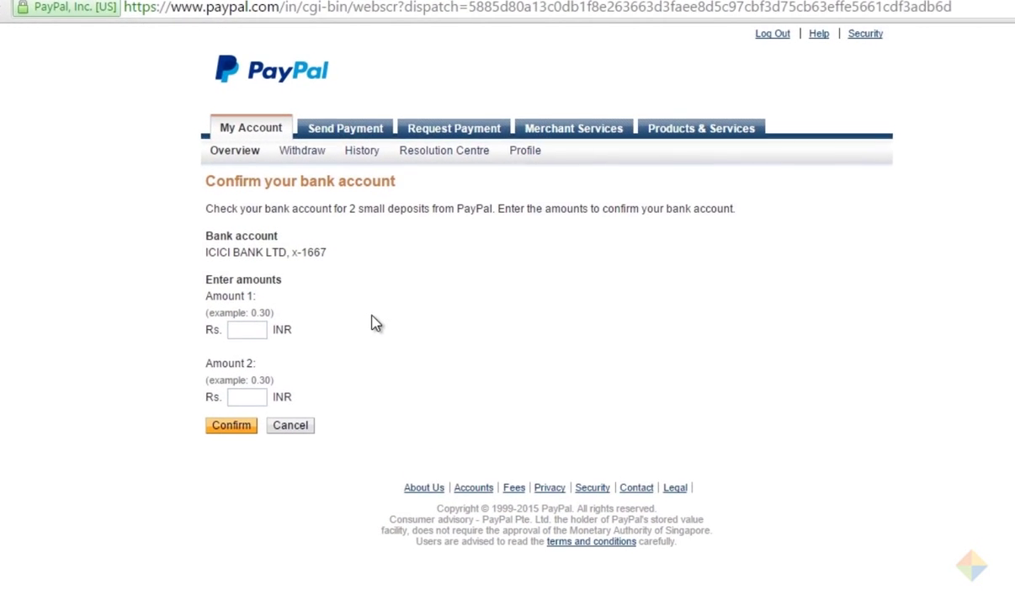
# Step: Enter deposit amounts 1.13 and 1.15 INR and submit the confirmation
pyautogui.click(247, 329)
pyautogui.write('1.13')
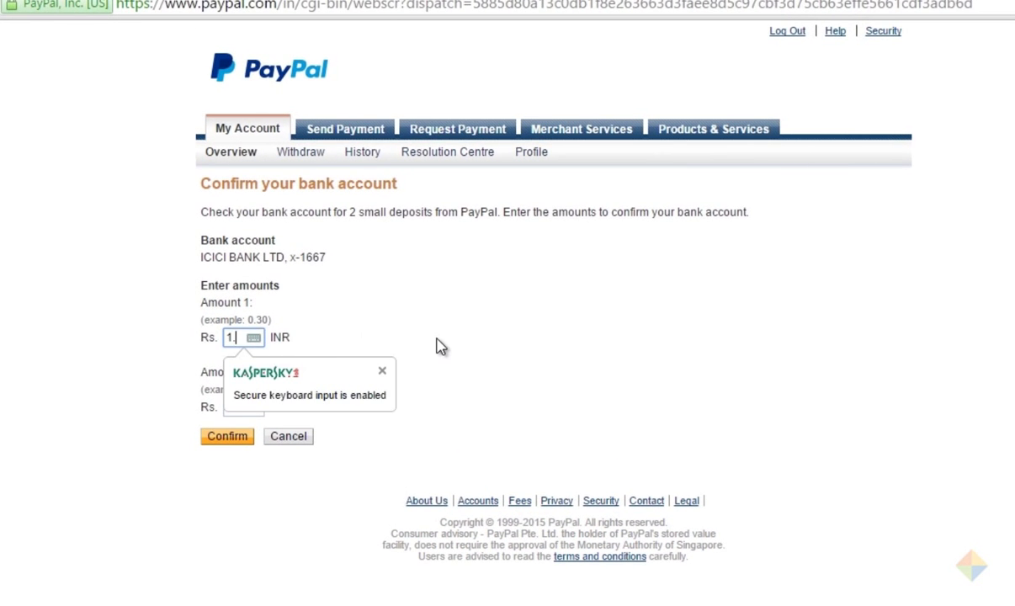
pyautogui.press('Tab')
pyautogui.write('1.15')
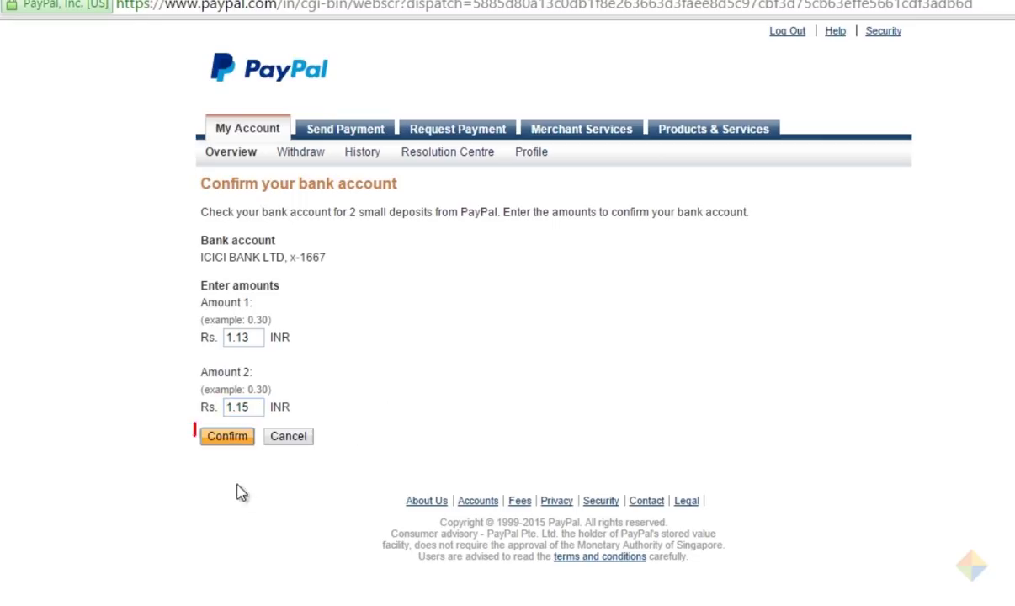
pyautogui.click(226, 450)
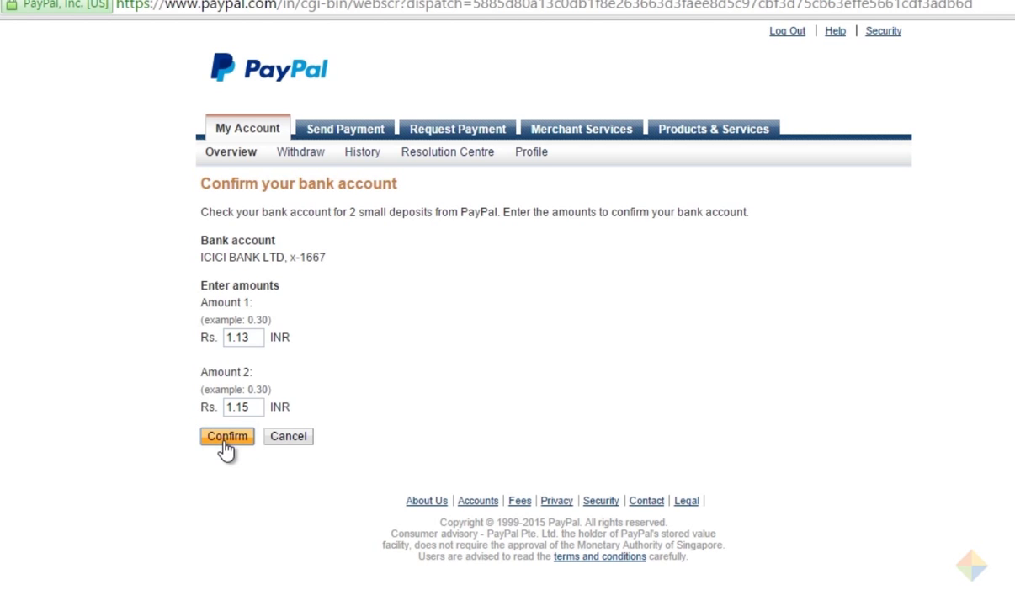